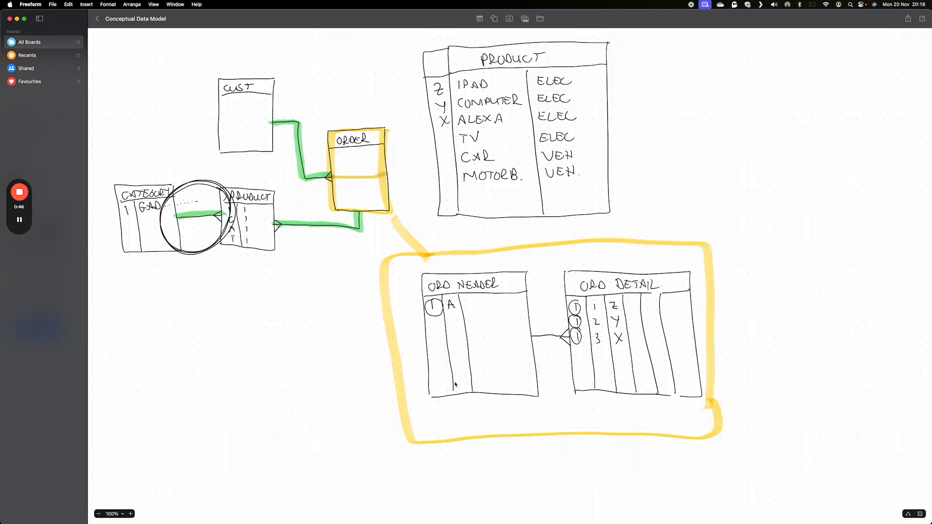
# - Switch from the Freeform board to the blank Logical Model diagram in draw.io
pyautogui.press('super+Tab')
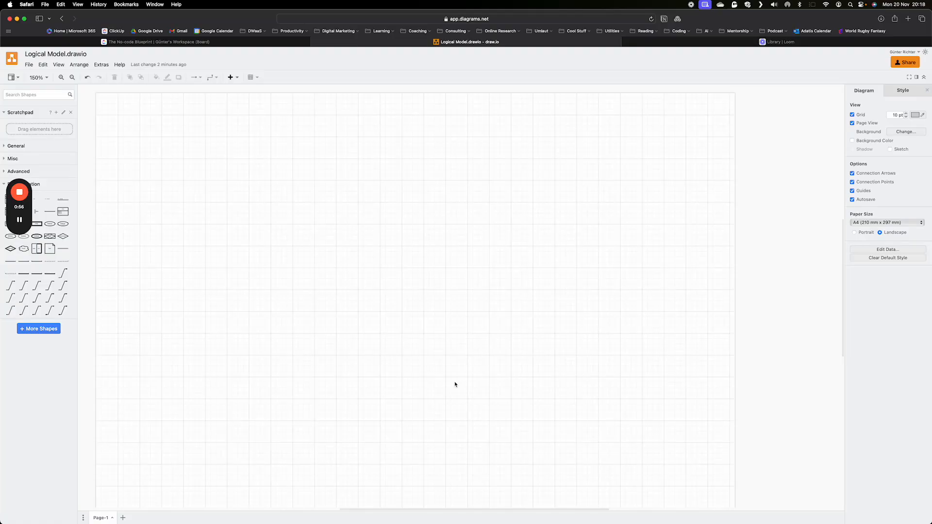
pyautogui.moveTo(21, 220)
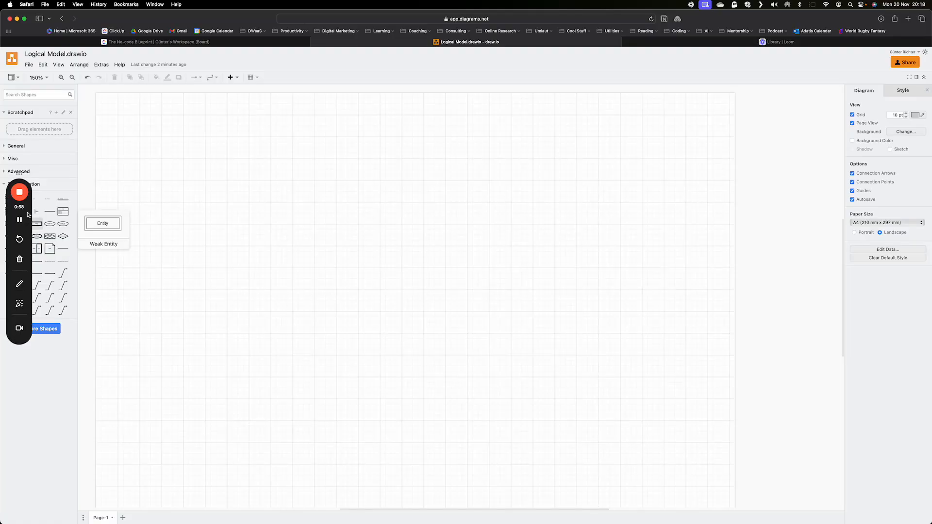
pyautogui.click(22, 276)
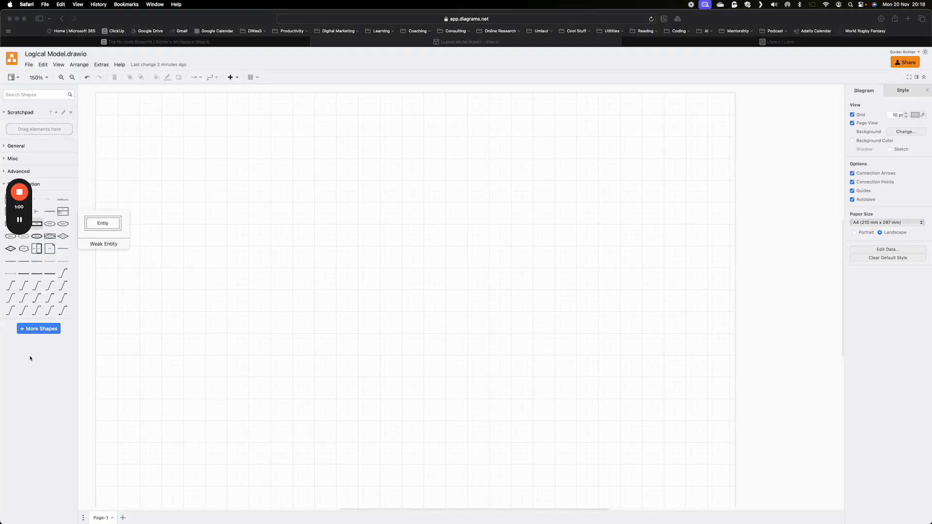
pyautogui.scroll(2, 125, 365)
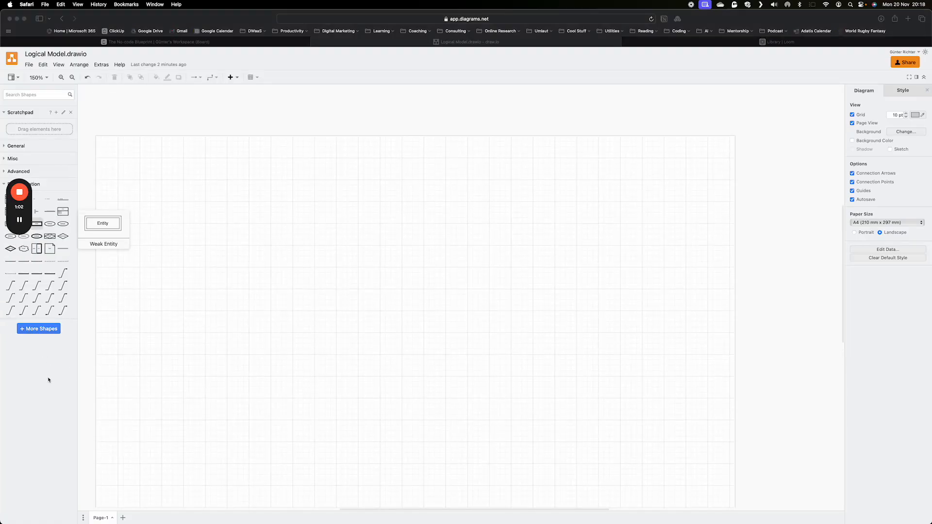
pyautogui.moveTo(13, 214)
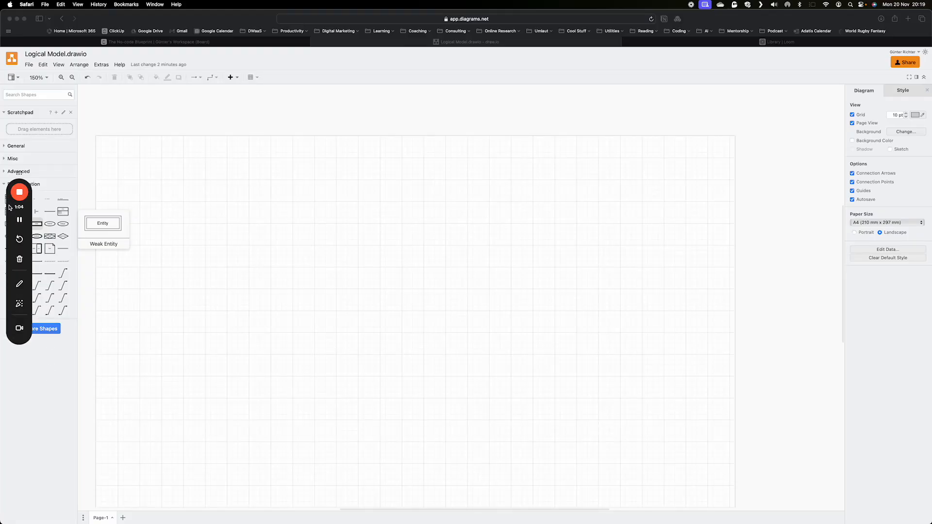
pyautogui.moveTo(13, 214); pyautogui.dragTo(892, 299)
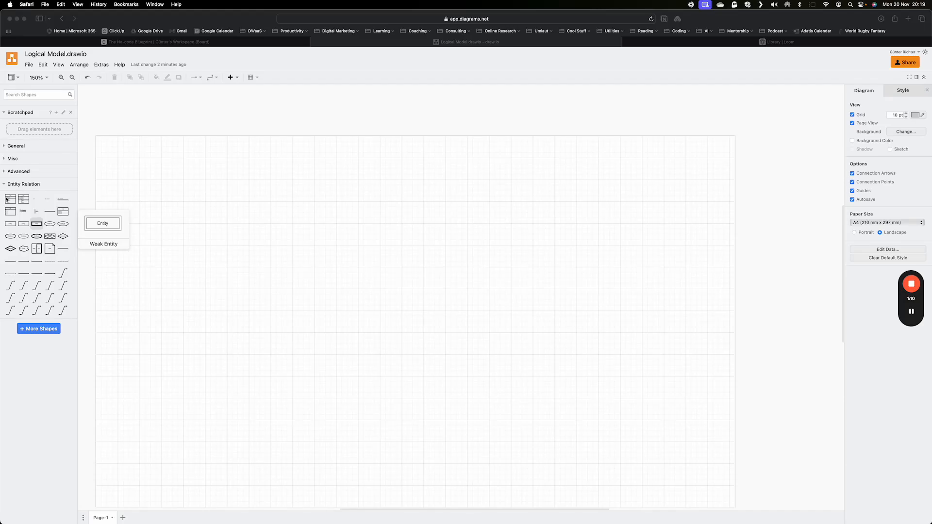
# - Add an entity-relation table with a primary key and three rows to the page and title it Customer
pyautogui.moveTo(12, 199); pyautogui.dragTo(81, 205)
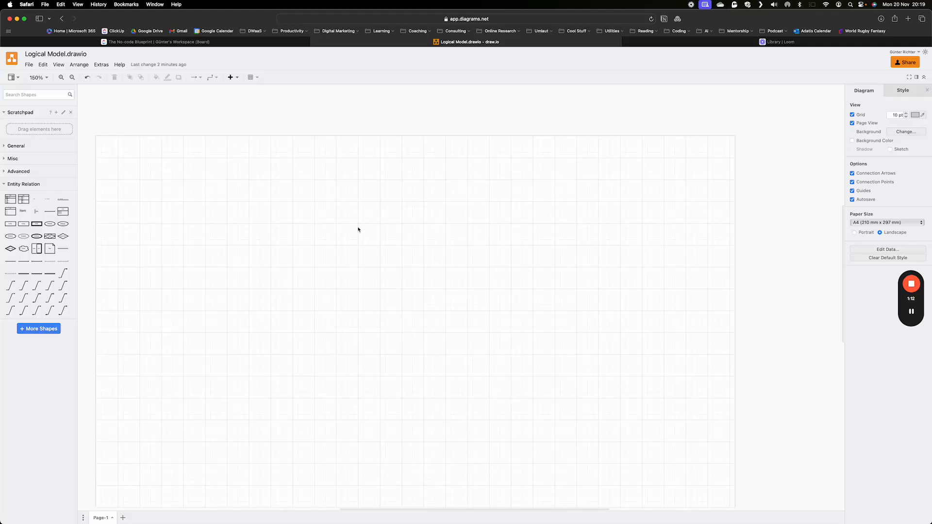
pyautogui.moveTo(11, 199); pyautogui.dragTo(301, 222)
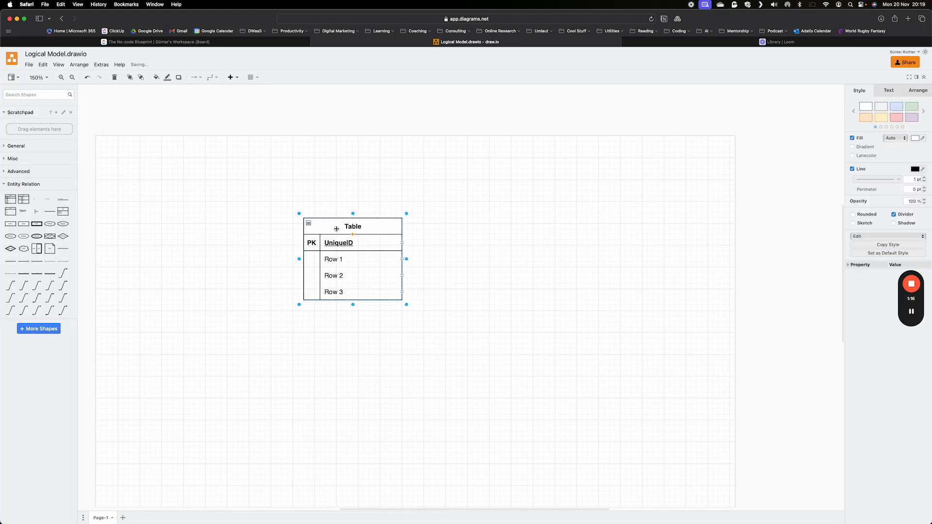
pyautogui.doubleClick(355, 228)
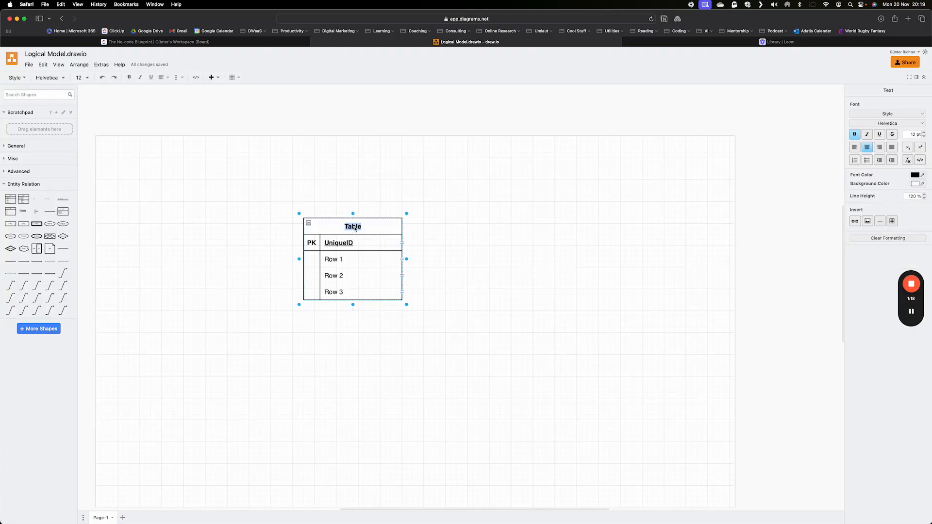
pyautogui.write('Customer')
# - Name the Customer table's primary key field CustomerID
pyautogui.doubleClick(342, 242)
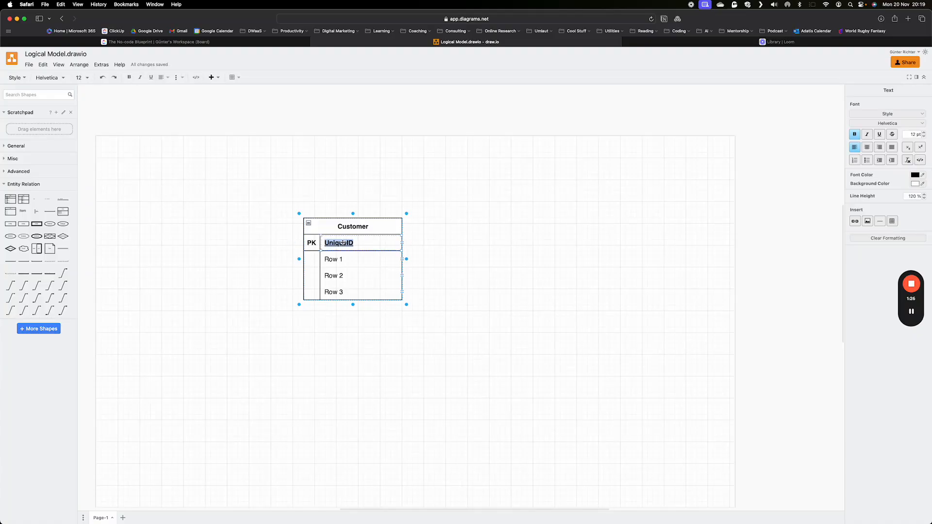
pyautogui.write('Cust')
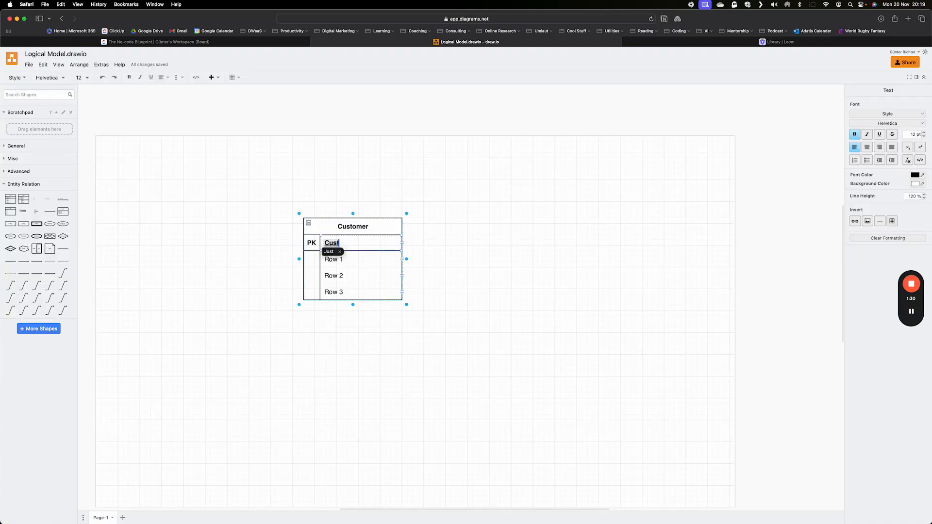
pyautogui.write('omerID')
pyautogui.press('BackSpace')
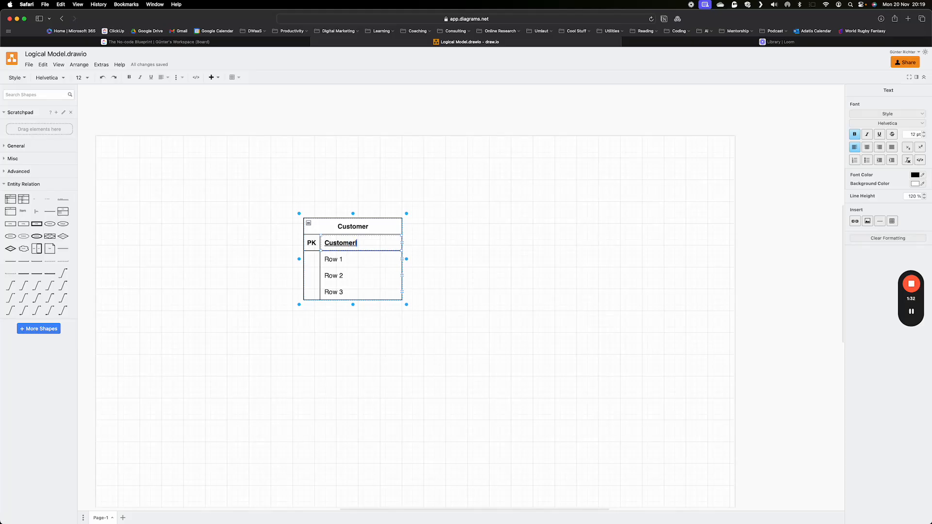
pyautogui.write('d')
pyautogui.press('BackSpace')
pyautogui.write('D')
pyautogui.click(456, 253)
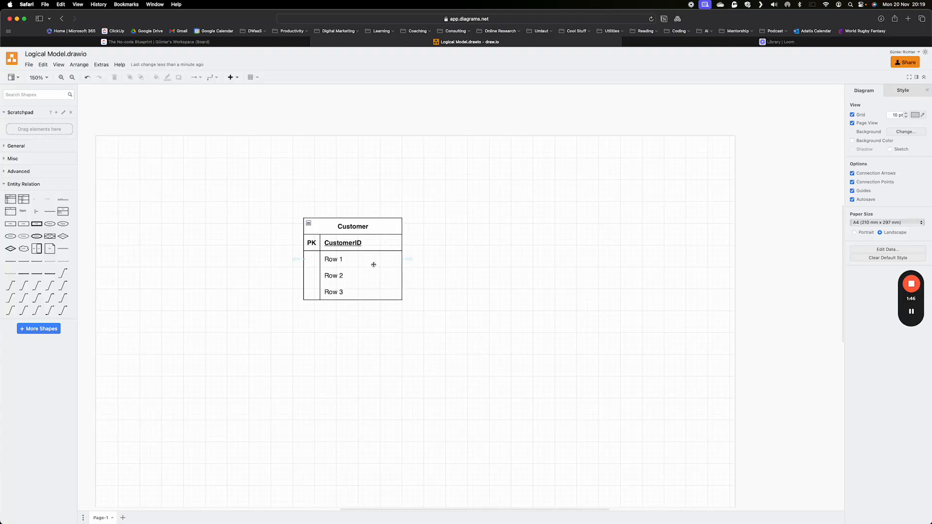
# - Rename the Customer table's first two attribute rows to Customer Name and Date of Birth
pyautogui.doubleClick(344, 260)
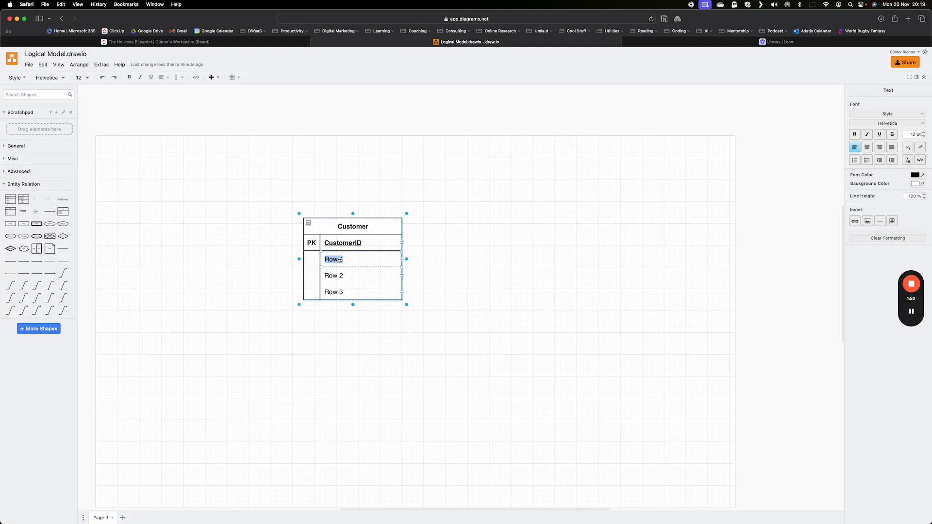
pyautogui.write('Customer Name')
pyautogui.click(334, 276)
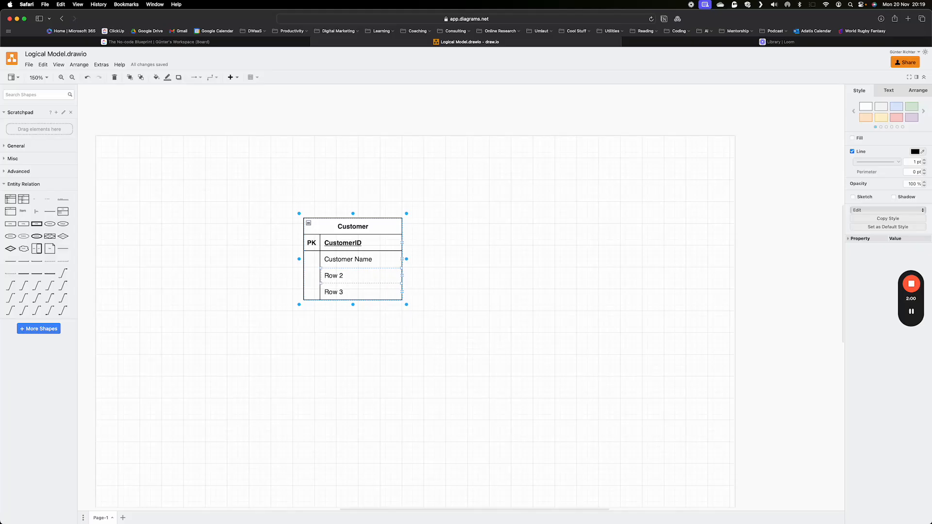
pyautogui.doubleClick(333, 276)
pyautogui.write('Date')
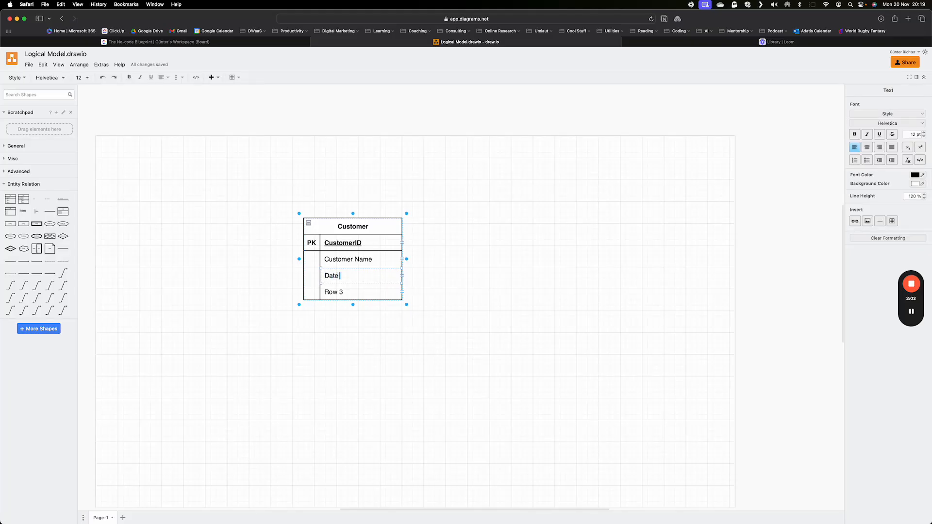
pyautogui.write(' of')
pyautogui.write(' Brit')
pyautogui.press('BackSpace')
pyautogui.press('BackSpace')
pyautogui.press('BackSpace')
pyautogui.write('ith')
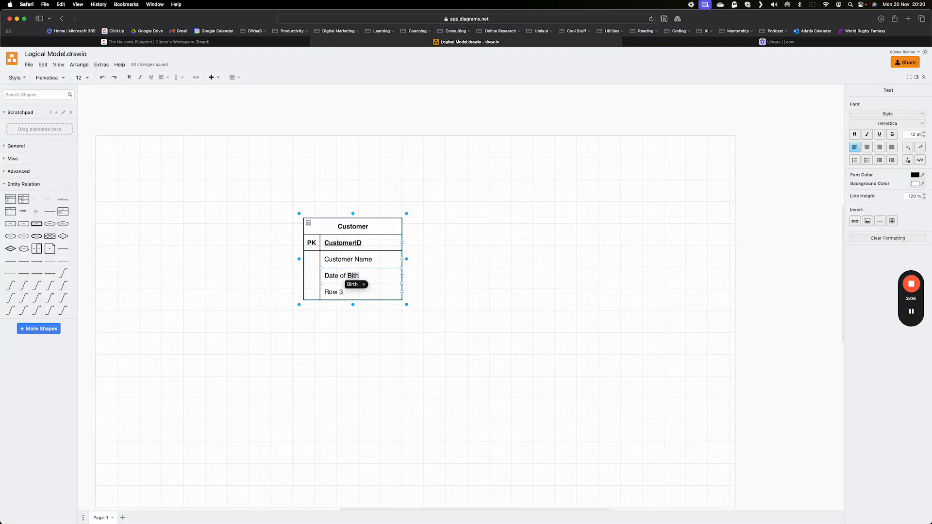
pyautogui.press('BackSpace')
pyautogui.press('BackSpace')
pyautogui.write('rth')
# - Rename the Customer table's third row to Address and move the table toward the page's upper-left area
pyautogui.click(344, 292)
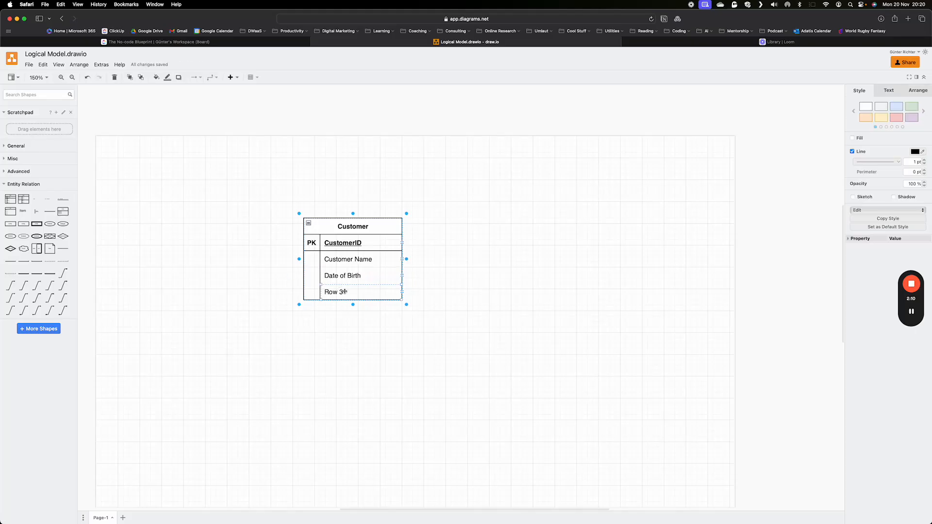
pyautogui.doubleClick(344, 291)
pyautogui.write('Address')
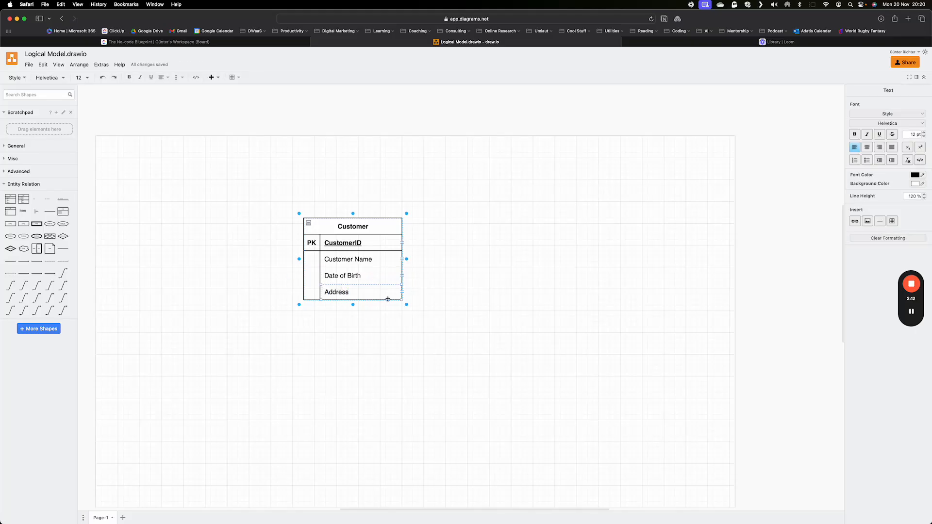
pyautogui.click(409, 321)
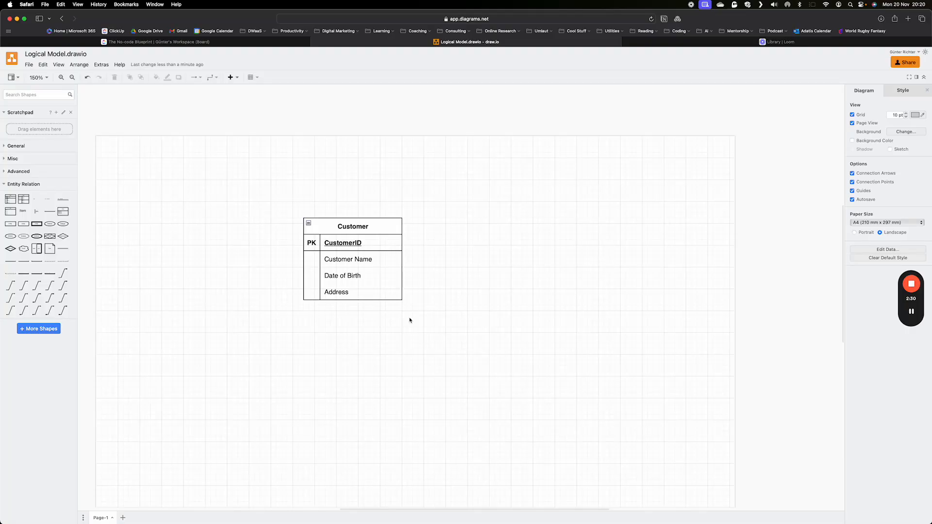
pyautogui.moveTo(386, 224); pyautogui.dragTo(365, 185)
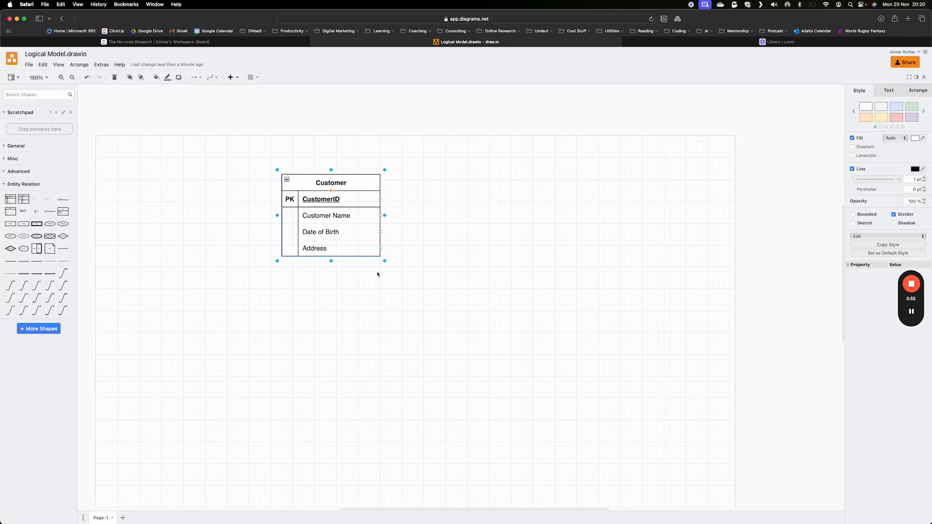
# - Check the conceptual data model in Freeform, return to draw.io and add a table titled Product below the Customer table
pyautogui.press('super+Tab')
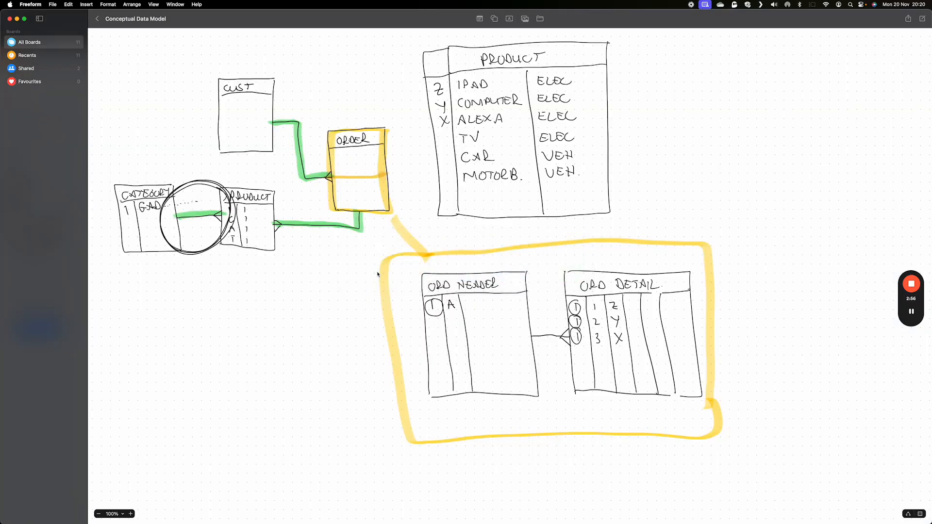
pyautogui.press('super+Tab')
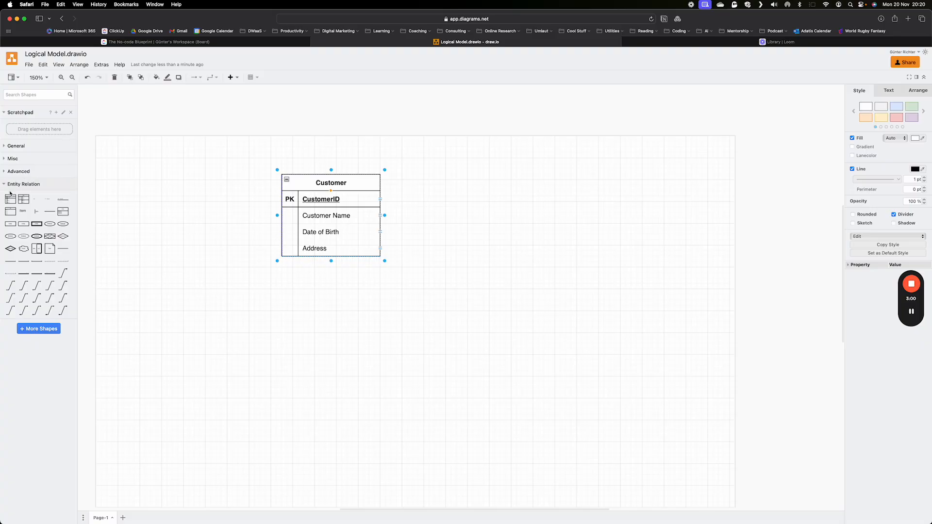
pyautogui.moveTo(10, 193); pyautogui.dragTo(281, 303)
pyautogui.doubleClick(325, 308)
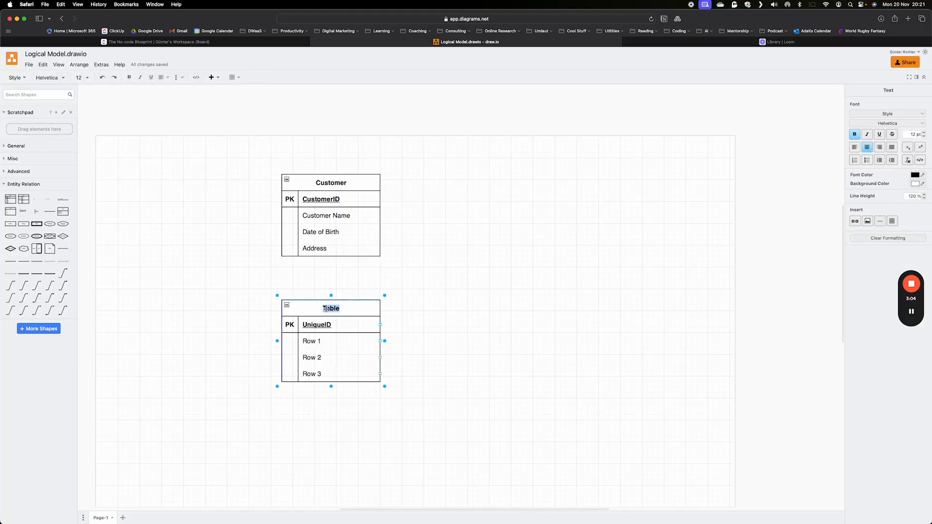
pyautogui.write('Prodic')
pyautogui.press('BackSpace')
pyautogui.press('BackSpace')
pyautogui.write('uct')
# - Name the Product table's primary key ProductID and its first attribute row CategoryID
pyautogui.doubleClick(314, 325)
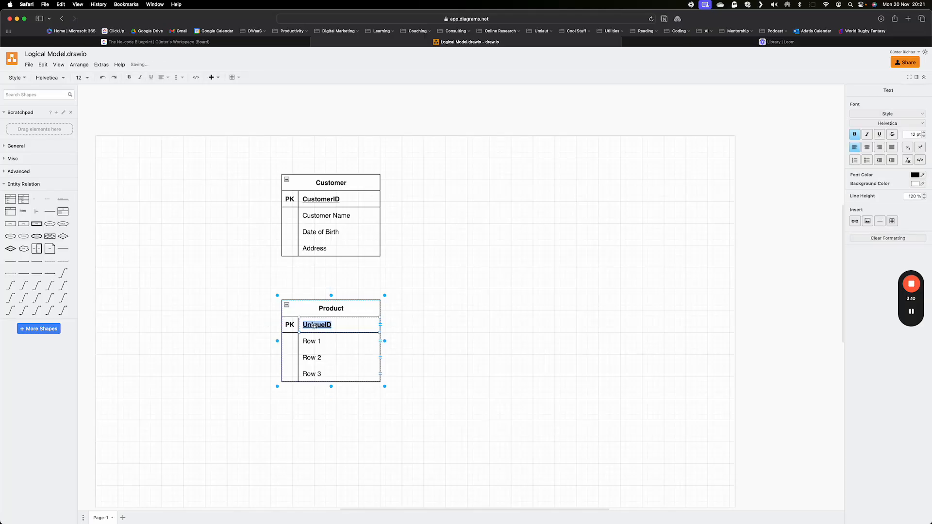
pyautogui.write('ProductID')
pyautogui.click(317, 343)
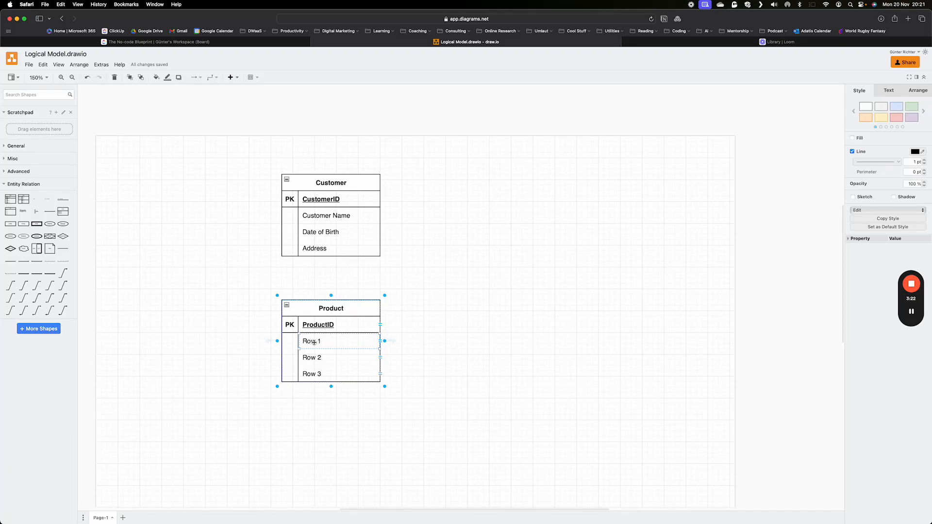
pyautogui.doubleClick(314, 343)
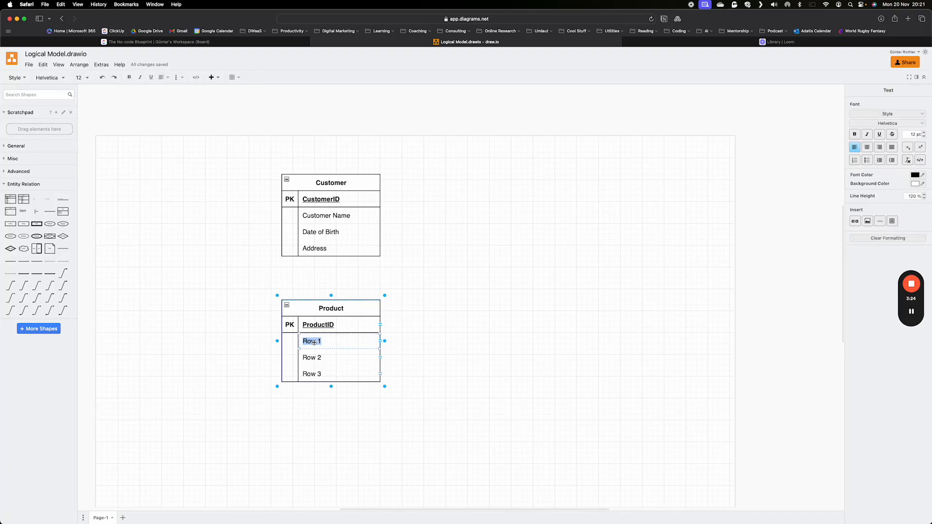
pyautogui.write('CategoryId')
pyautogui.press('BackSpace')
pyautogui.write('D')
pyautogui.click(423, 369)
# - Rename the Product table's second attribute row to Product Name
pyautogui.doubleClick(314, 358)
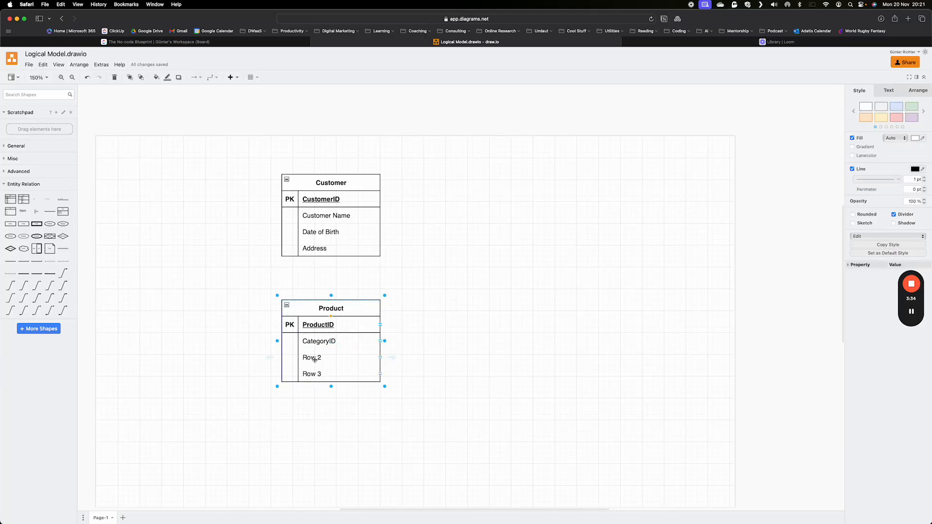
pyautogui.write('Product')
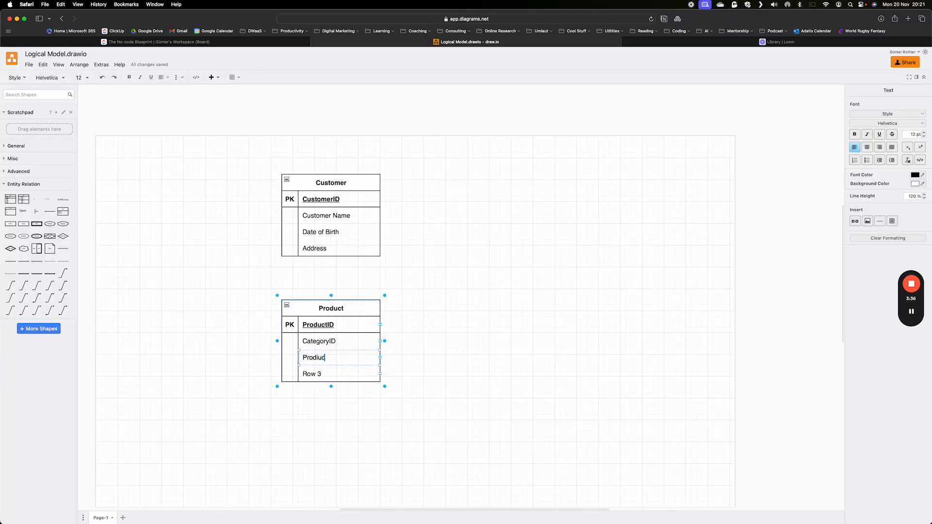
pyautogui.press('BackSpace')
pyautogui.press('BackSpace')
pyautogui.press('BackSpace')
pyautogui.write('uct Name')
# - Rename the Product table's third attribute row to Product Description
pyautogui.click(319, 375)
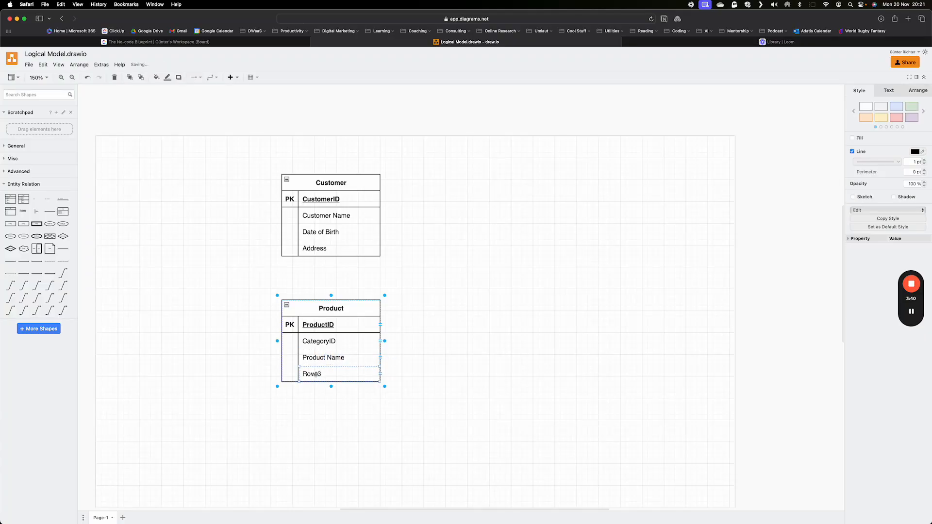
pyautogui.doubleClick(318, 375)
pyautogui.write('Produc')
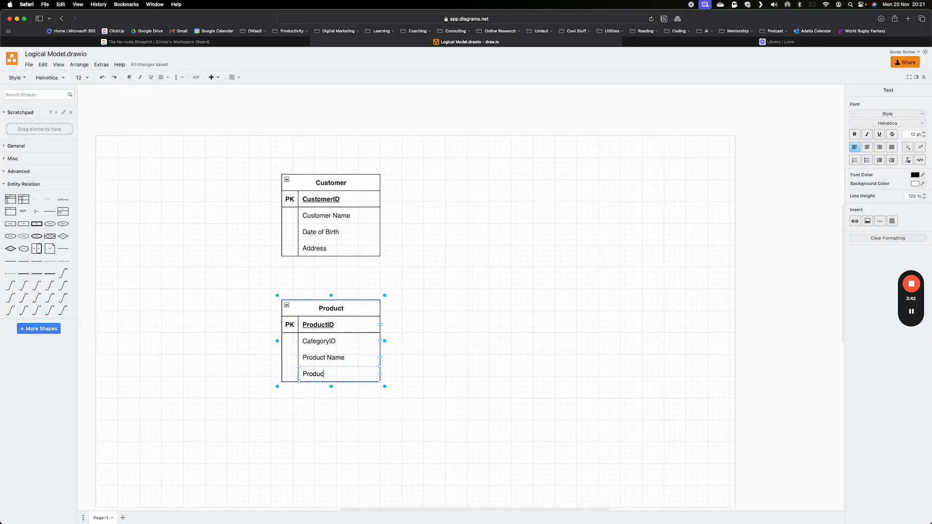
pyautogui.write('t Description')
pyautogui.click(414, 374)
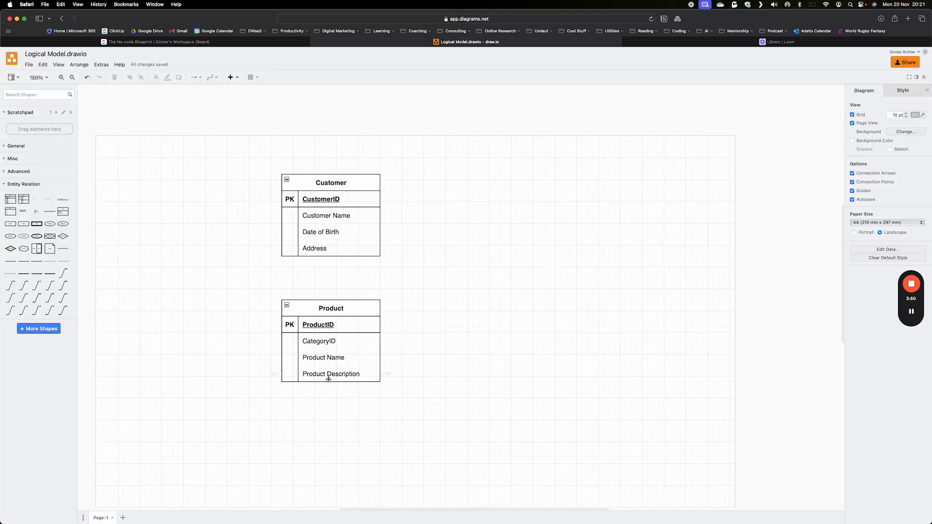
# - Add a primary-key table beside the Product table, on the side nearest the shape library, and title it Category
pyautogui.moveTo(10, 211)
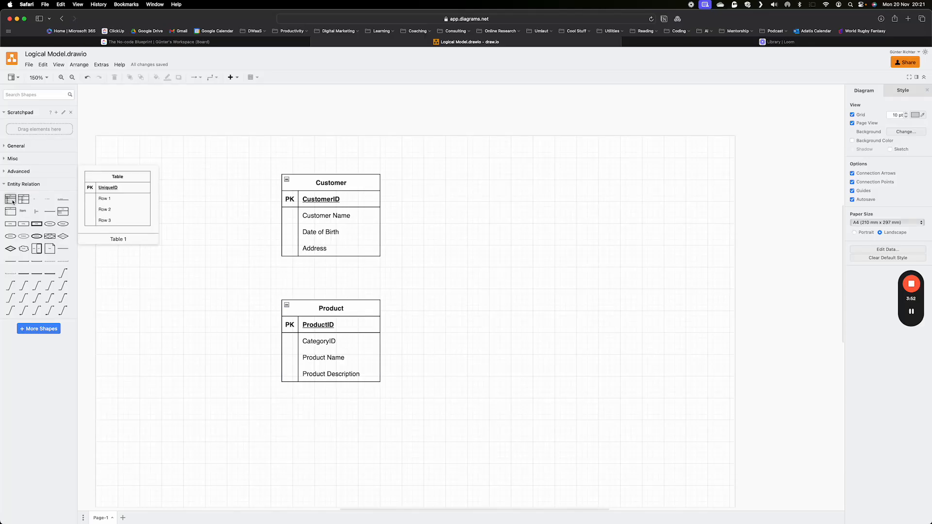
pyautogui.moveTo(10, 199); pyautogui.dragTo(145, 304)
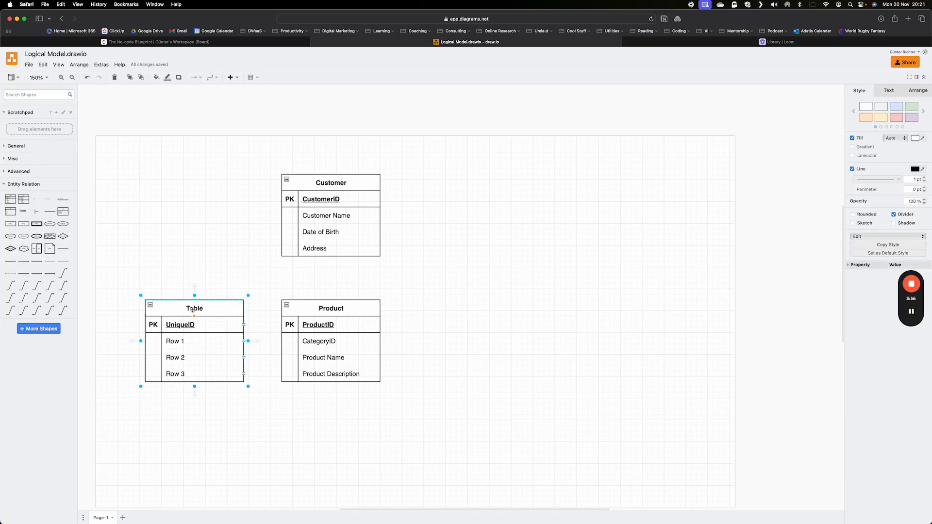
pyautogui.doubleClick(193, 311)
pyautogui.write('Ca')
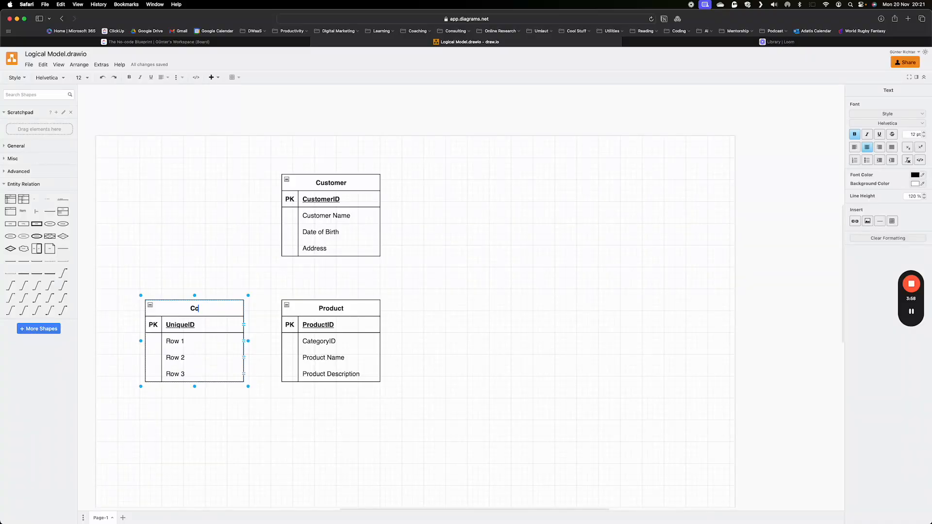
pyautogui.write('tegory')
# - Name the Category table's primary key CategoryID and its first attribute row Category Name
pyautogui.doubleClick(184, 325)
pyautogui.write('Ca')
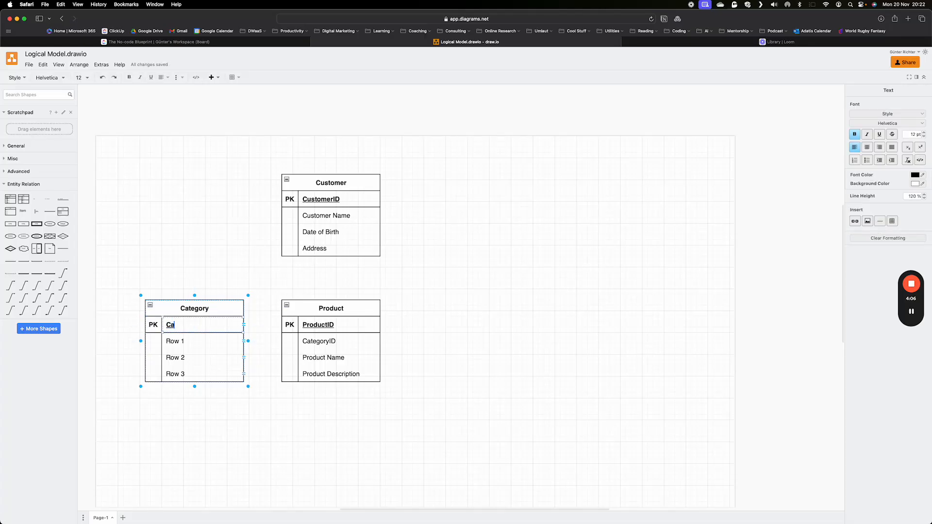
pyautogui.write('tegoryID')
pyautogui.doubleClick(181, 341)
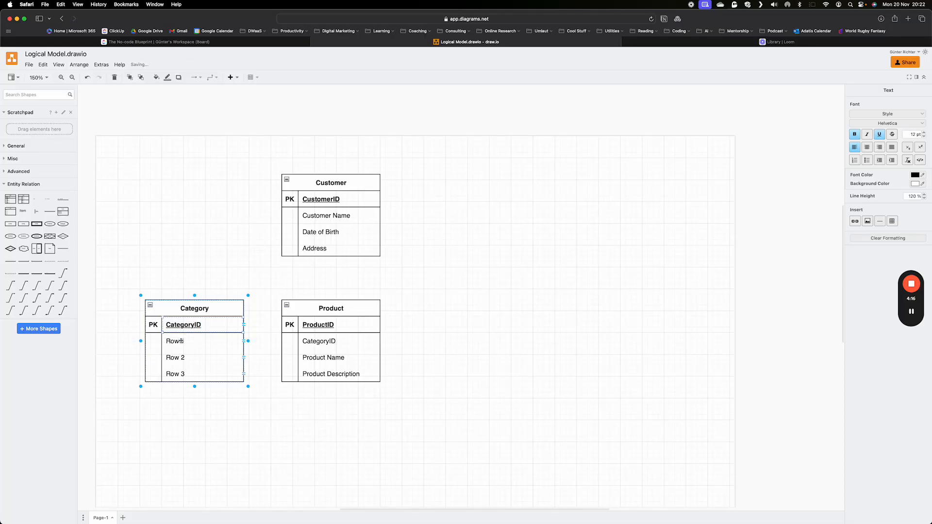
pyautogui.write('Catego')
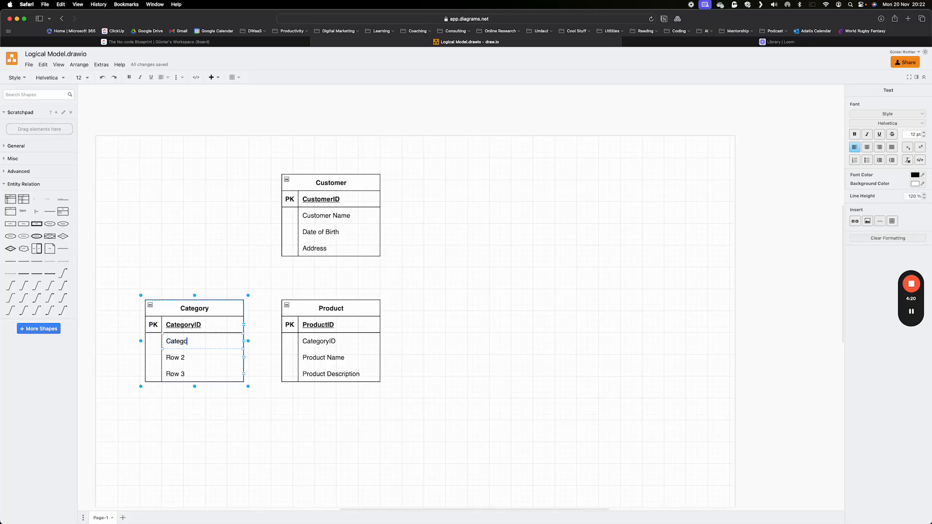
pyautogui.write('ry Name')
# - Rename the Category table's second attribute row to Category Description and its third to Season
pyautogui.doubleClick(176, 358)
pyautogui.write('Category Des')
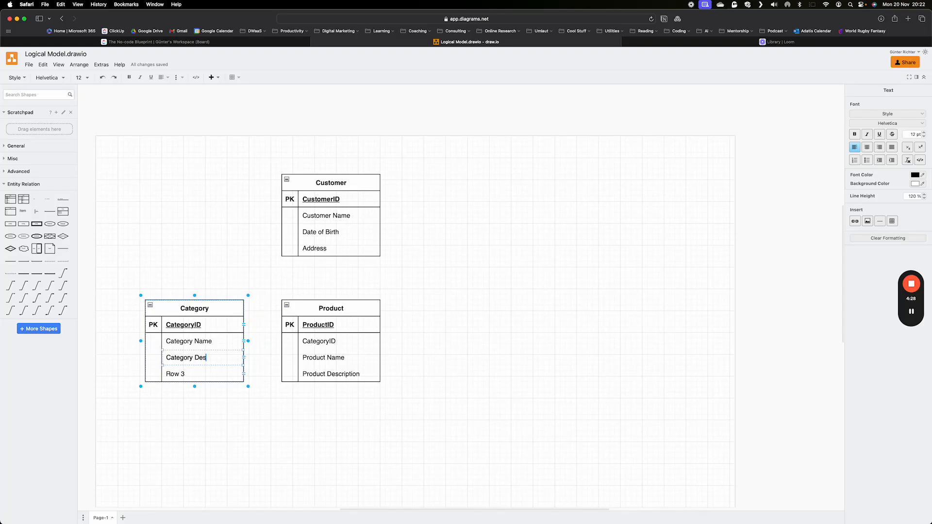
pyautogui.write('ciption')
pyautogui.click(180, 371)
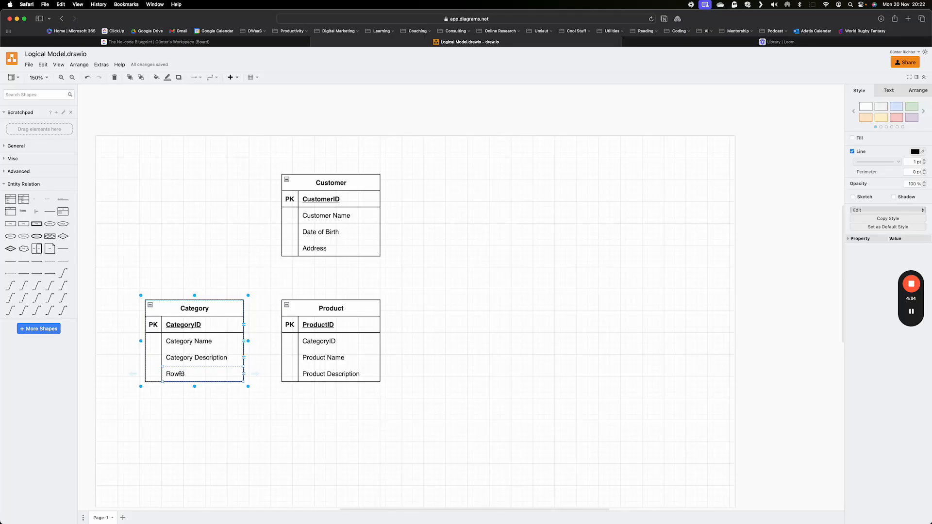
pyautogui.doubleClick(180, 373)
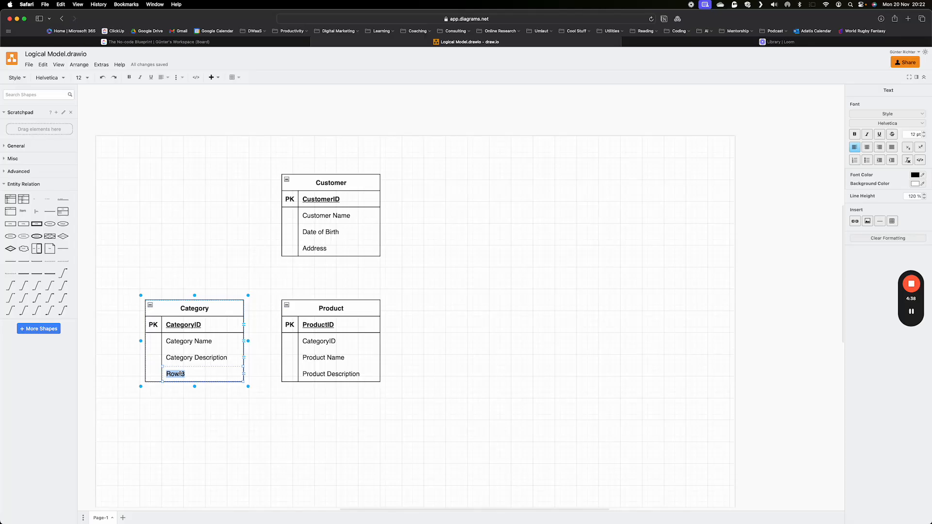
pyautogui.write('Season')
pyautogui.click(215, 407)
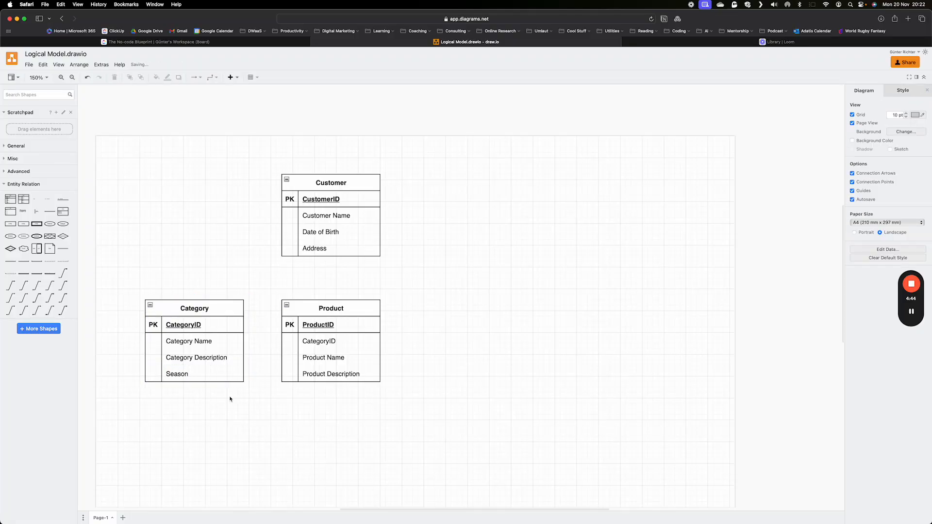
# - Check the relationship between Category and Product in the Freeform conceptual data model and return to draw.io
pyautogui.moveTo(324, 315); pyautogui.dragTo(327, 308)
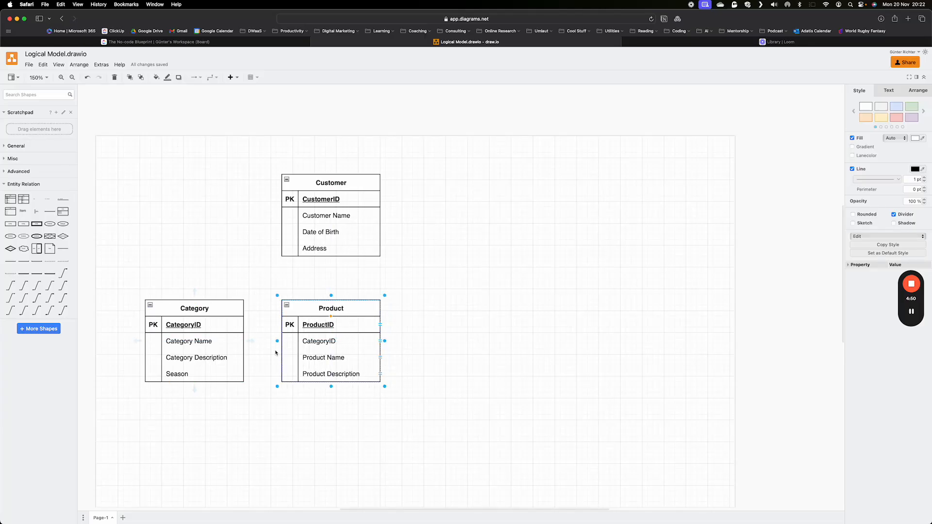
pyautogui.press('super+Tab')
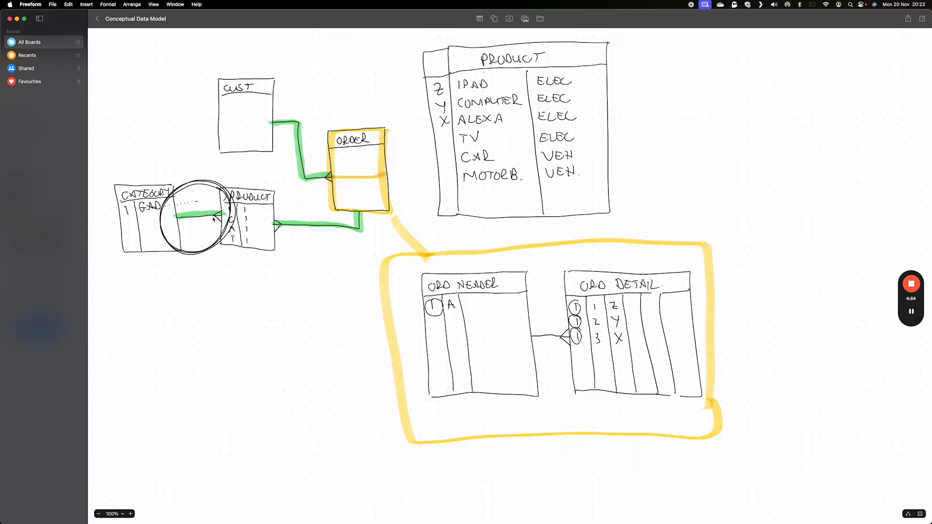
pyautogui.press('super+Tab')
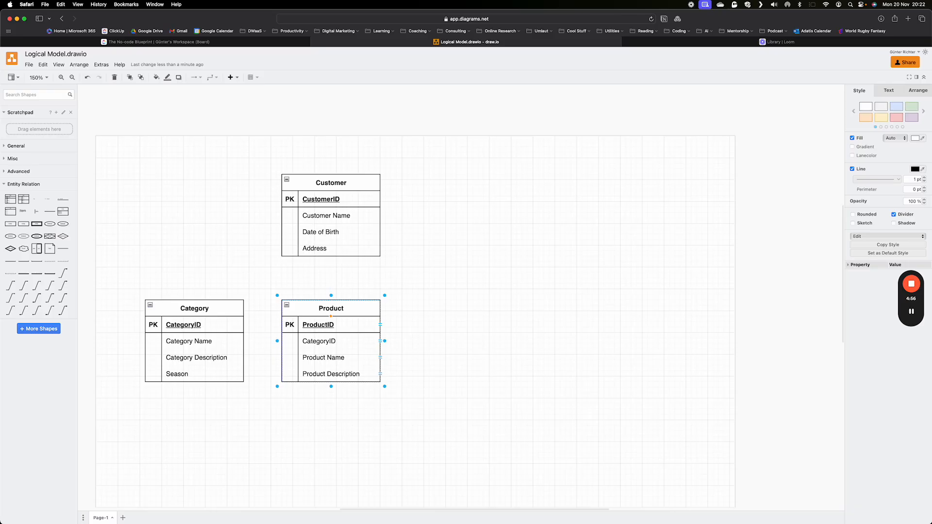
# - Connect CategoryID in the Category table to the CategoryID row of the Product table with a 1 to Many connector
pyautogui.moveTo(11, 286)
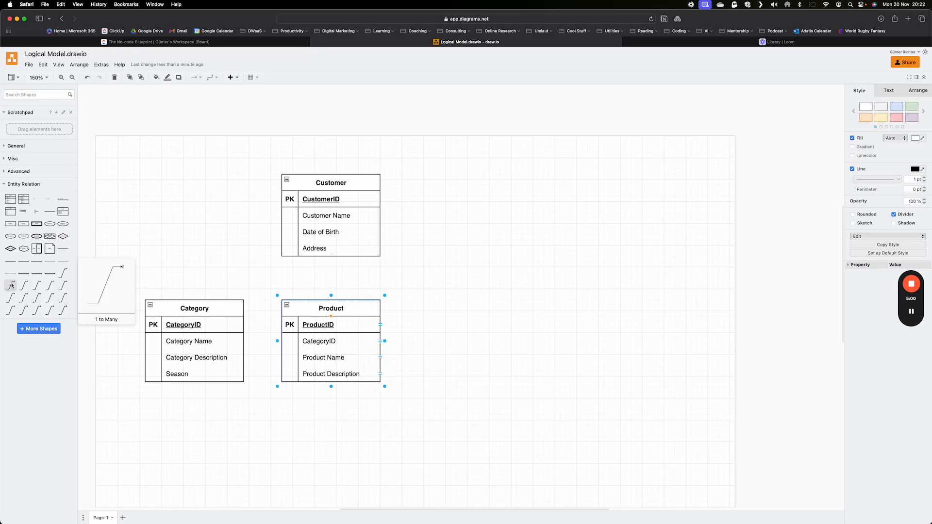
pyautogui.moveTo(11, 285); pyautogui.dragTo(233, 431)
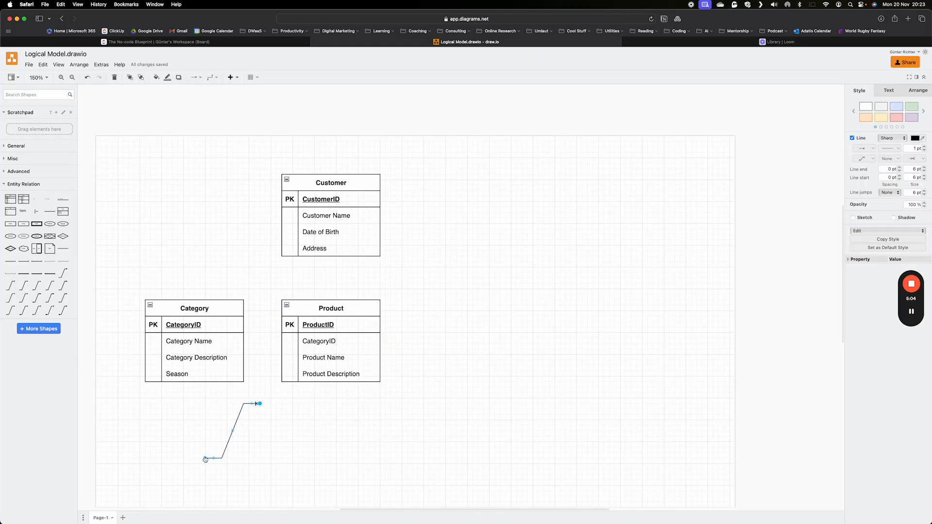
pyautogui.moveTo(205, 457); pyautogui.dragTo(159, 327)
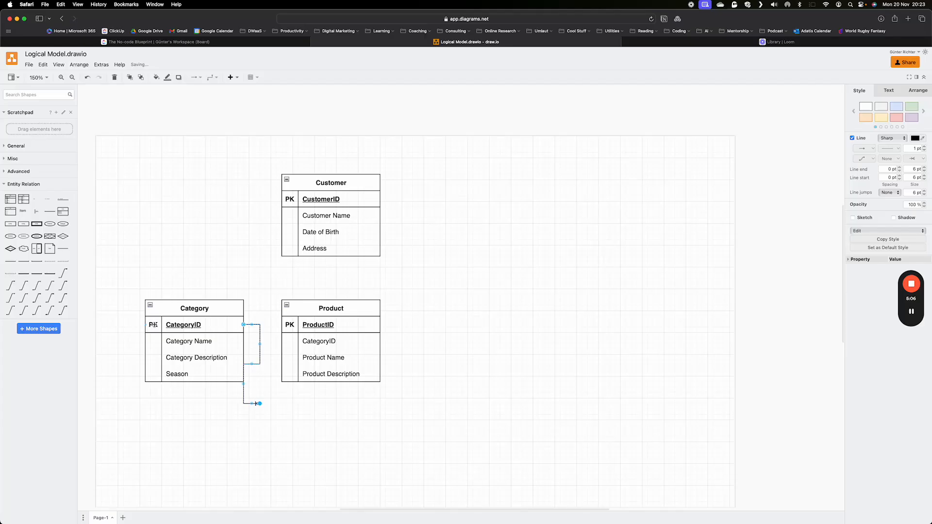
pyautogui.moveTo(257, 404); pyautogui.dragTo(295, 341)
pyautogui.click(437, 324)
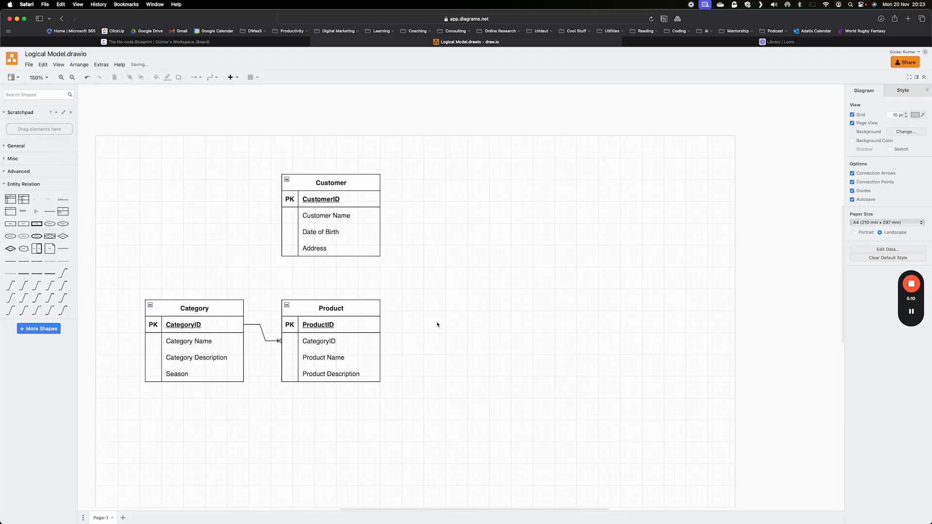